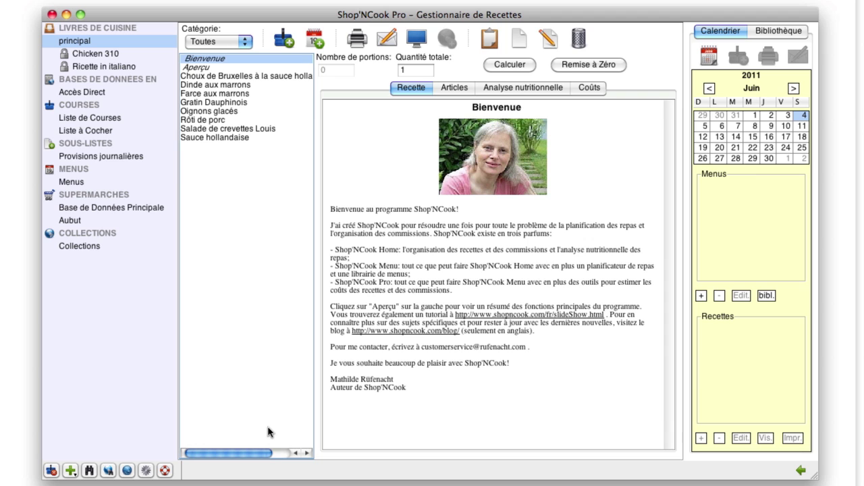
# Step: Open the online recipe links page and search Google for "recette ramequin fromage"
pyautogui.click(107, 472)
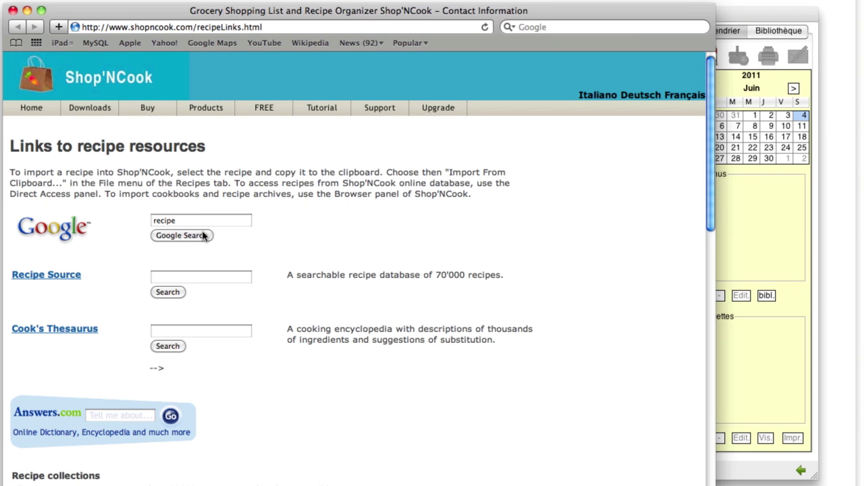
pyautogui.click(193, 222)
pyautogui.moveTo(193, 223); pyautogui.dragTo(128, 220)
pyautogui.write('re')
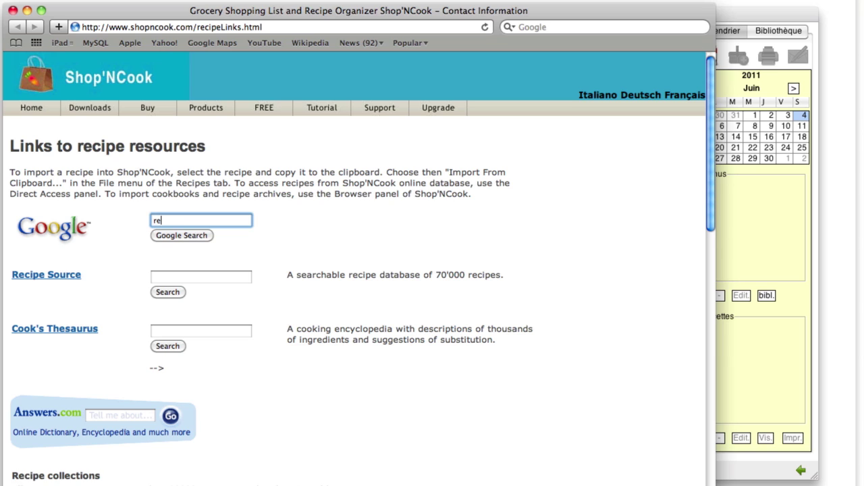
pyautogui.write('cette ramequin fromage')
pyautogui.click(174, 237)
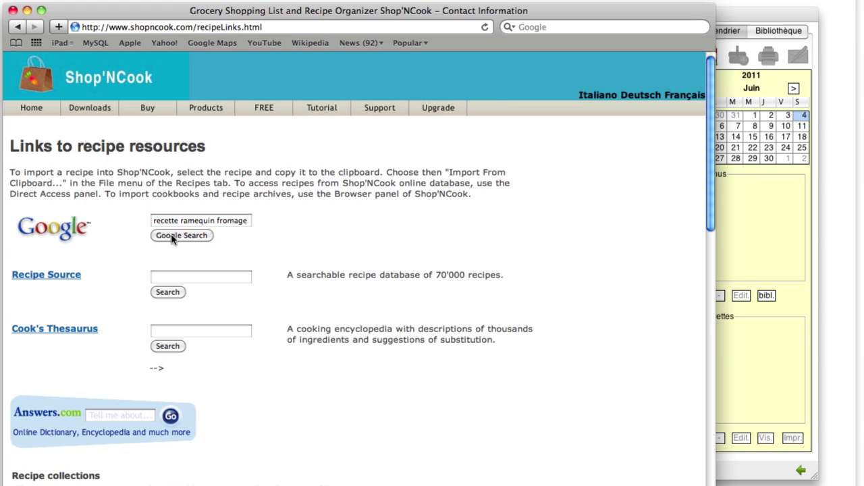
# Step: Open the Artculinaire.ch recipe "Ramequins au fromage" and copy its text from the title through the preparation instructions
pyautogui.moveTo(216, 12); pyautogui.dragTo(335, 10)
pyautogui.click(343, 124)
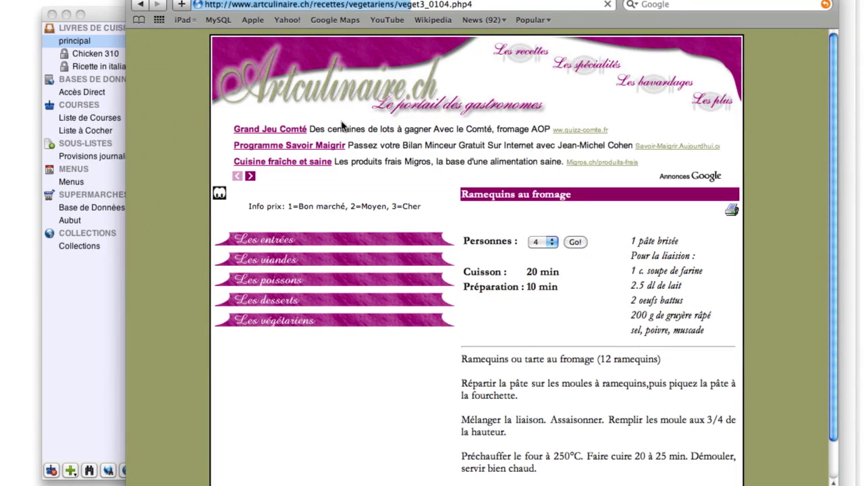
pyautogui.moveTo(553, 474); pyautogui.dragTo(464, 198)
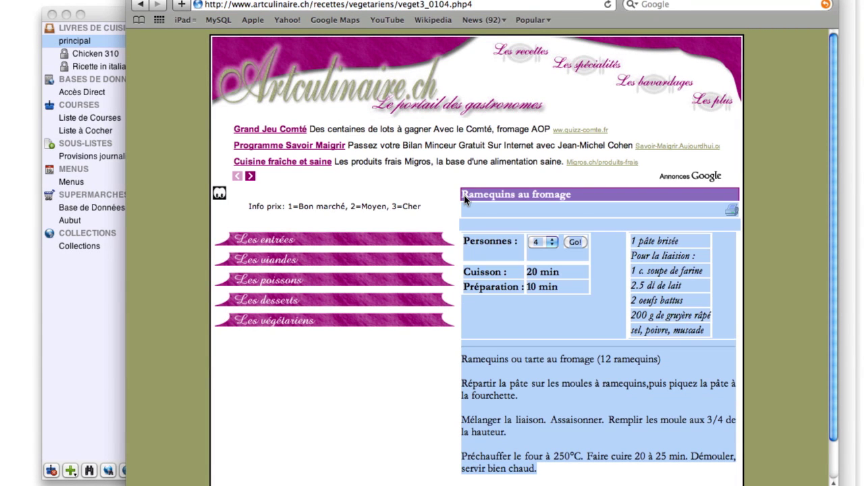
pyautogui.press('super+c')
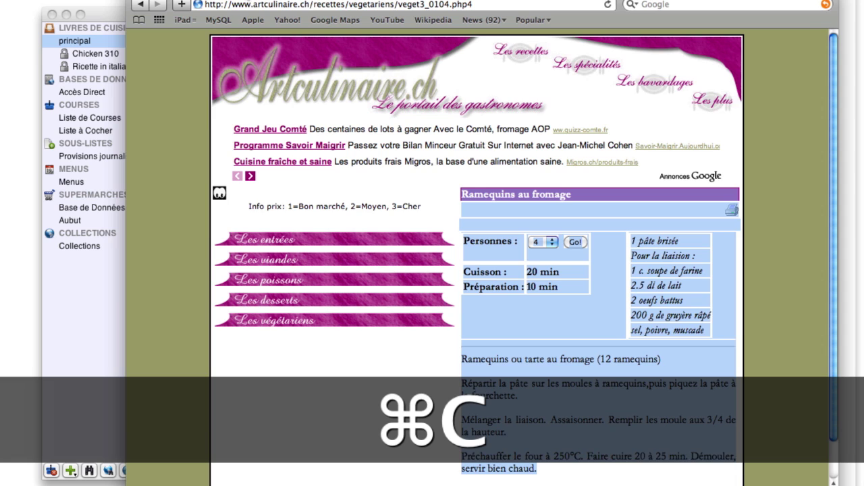
# Step: Switch back to Shop'NCook and import the copied recipe, replacing the "Ramequins ou tarte au fromage" line with "Pour 12 portions de 1 rameqin"
pyautogui.moveTo(391, 0); pyautogui.dragTo(591, 0)
pyautogui.click(302, 11)
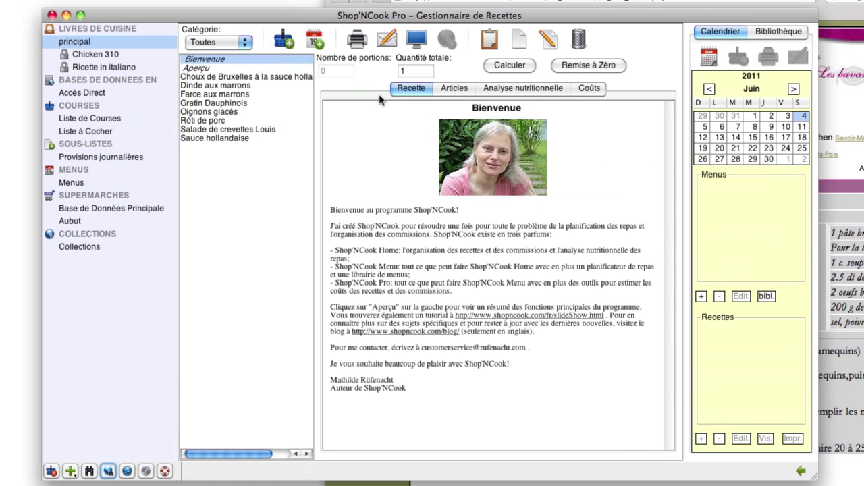
pyautogui.click(488, 40)
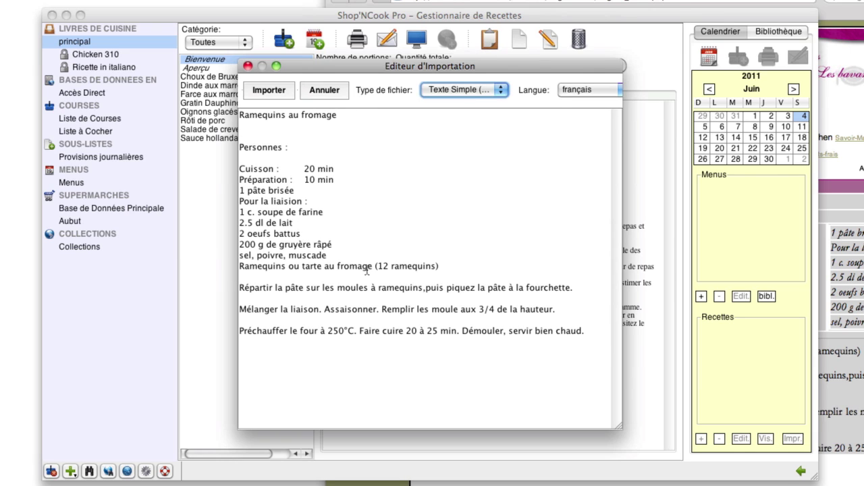
pyautogui.moveTo(439, 267); pyautogui.dragTo(239, 270)
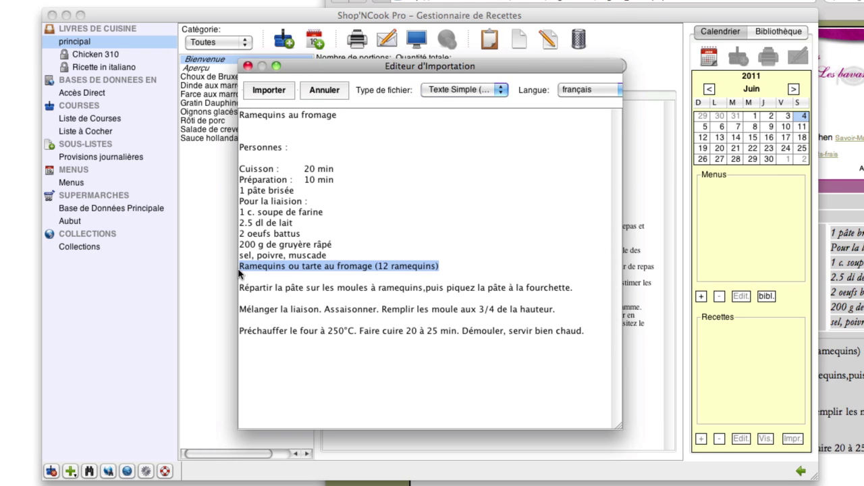
pyautogui.write('Pour')
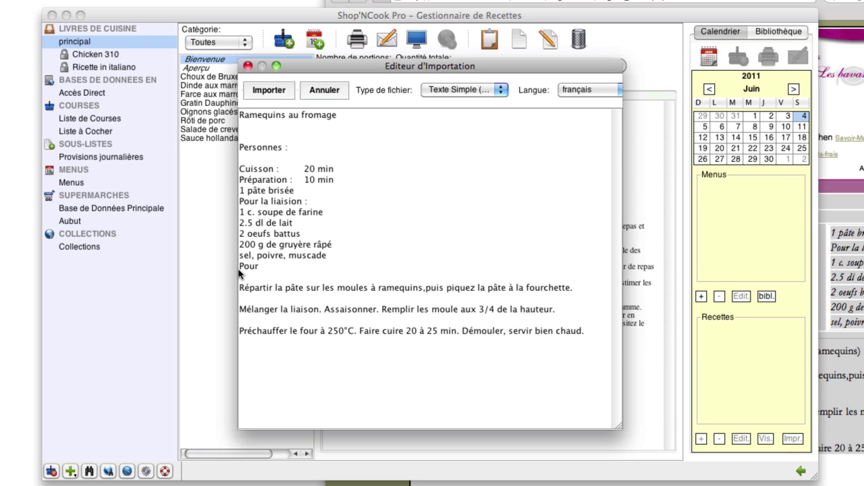
pyautogui.write(' 12 portions de 1 r')
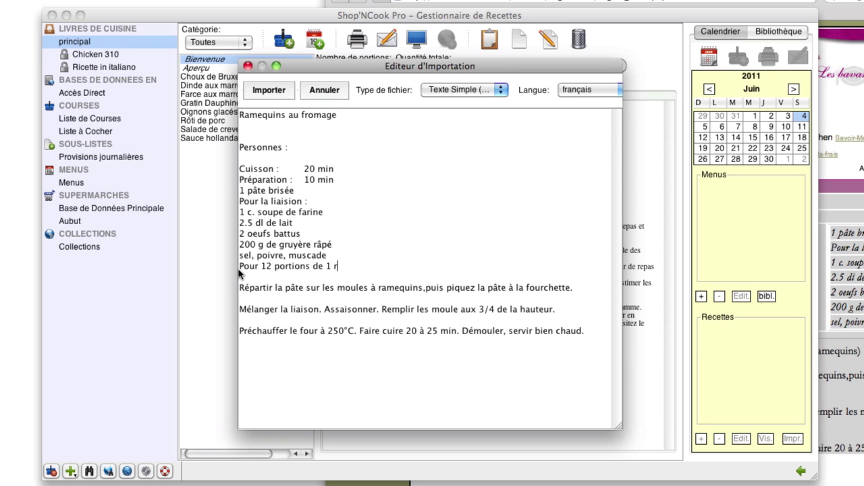
pyautogui.write('ameqin')
pyautogui.click(270, 91)
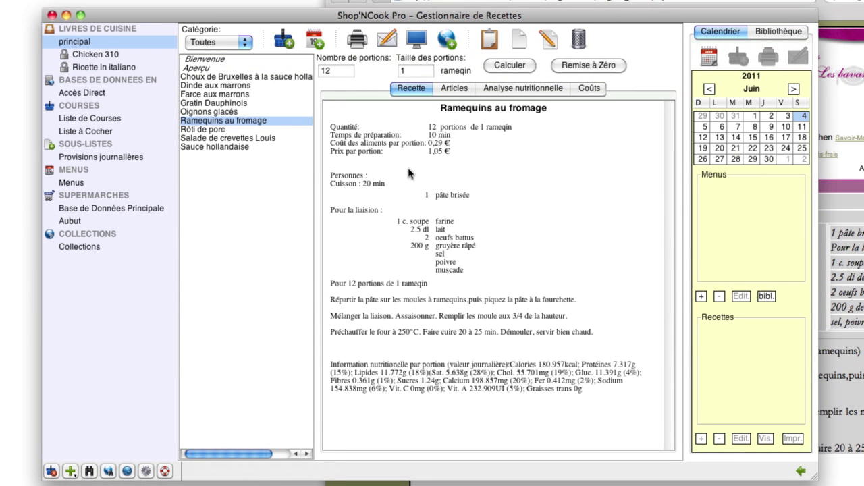
# Step: Examine the cost breakdown of the Ramequins au fromage recipe
pyautogui.click(587, 89)
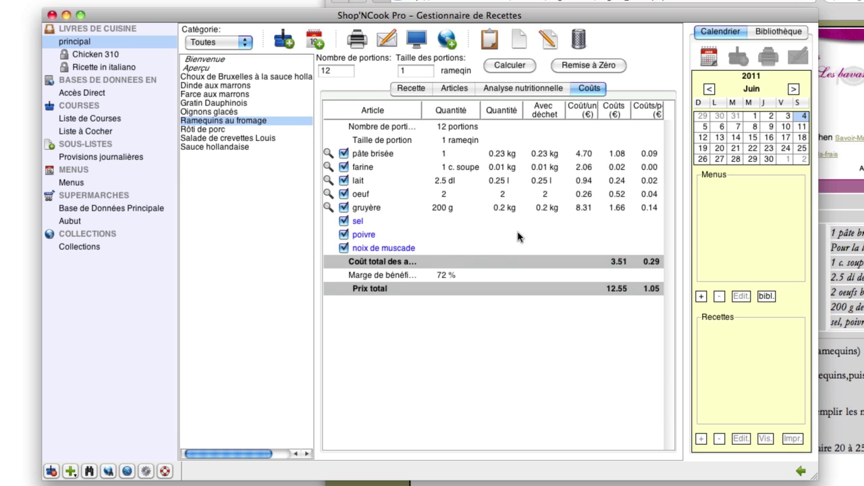
pyautogui.press('Tab')
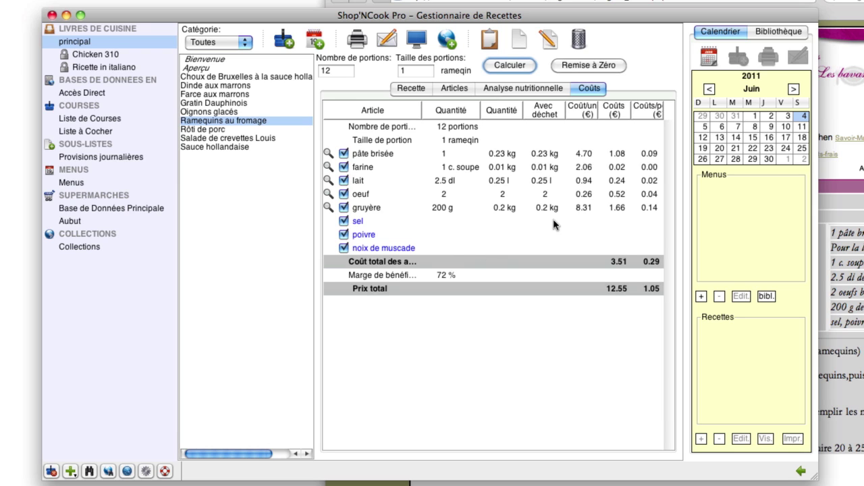
# Step: Add a menu to 4 June 2011 in the calendar, titled "Réception" with 1000 portions
pyautogui.click(701, 296)
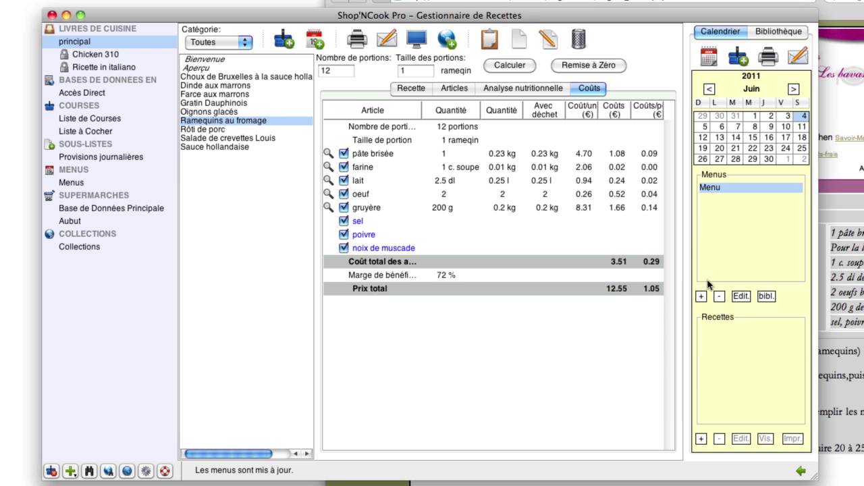
pyautogui.click(740, 297)
pyautogui.press('Tab')
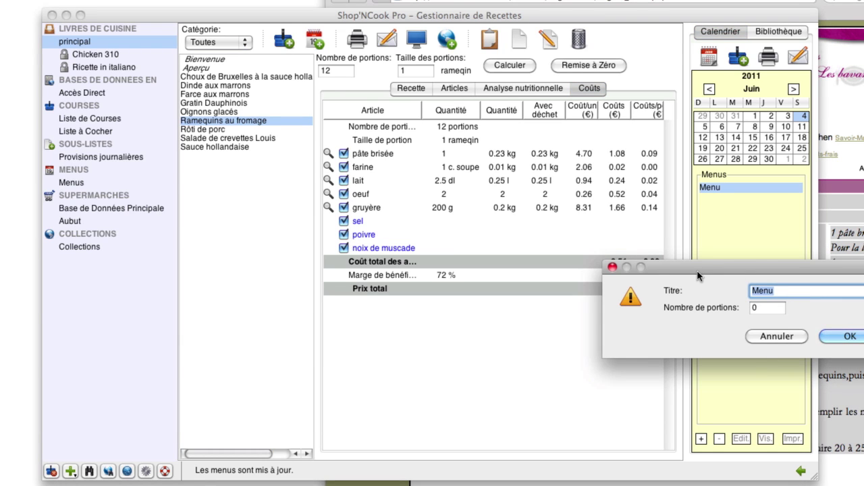
pyautogui.write('Réception')
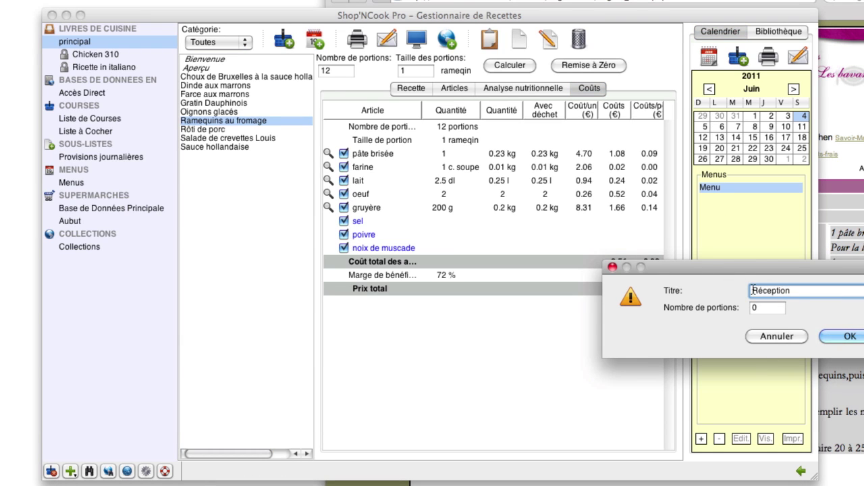
pyautogui.click(756, 309)
pyautogui.write('1000')
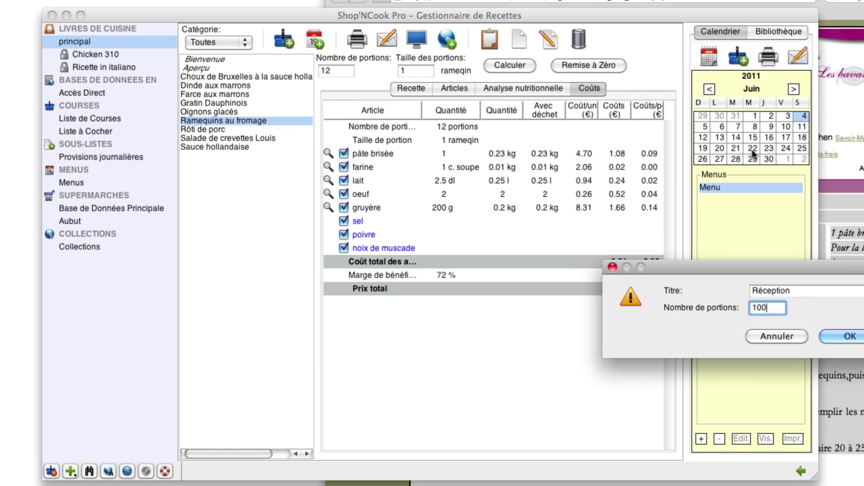
pyautogui.click(852, 337)
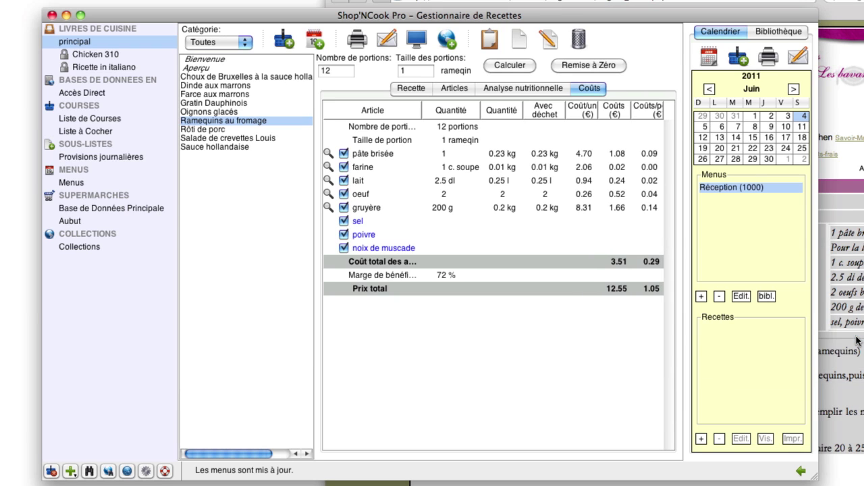
# Step: Add Ramequins au fromage and Salade de crevettes Louis to the Réception menu, checking the scaled ramequins recipe in between
pyautogui.click(314, 42)
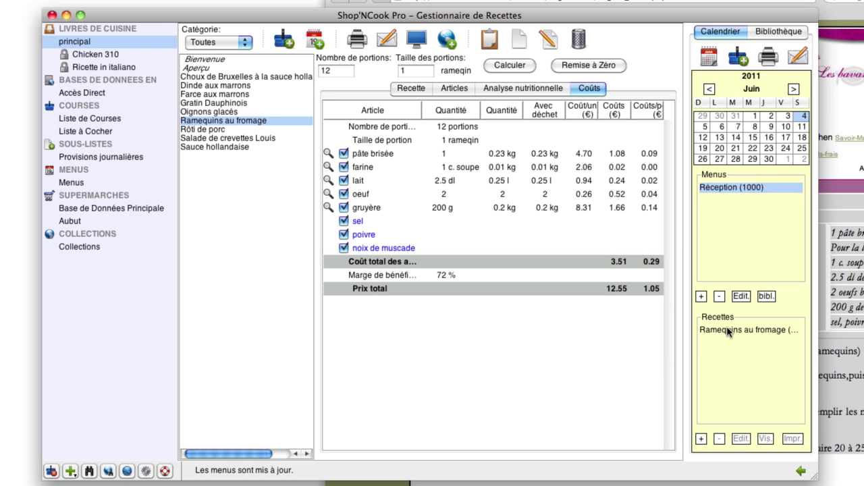
pyautogui.doubleClick(727, 330)
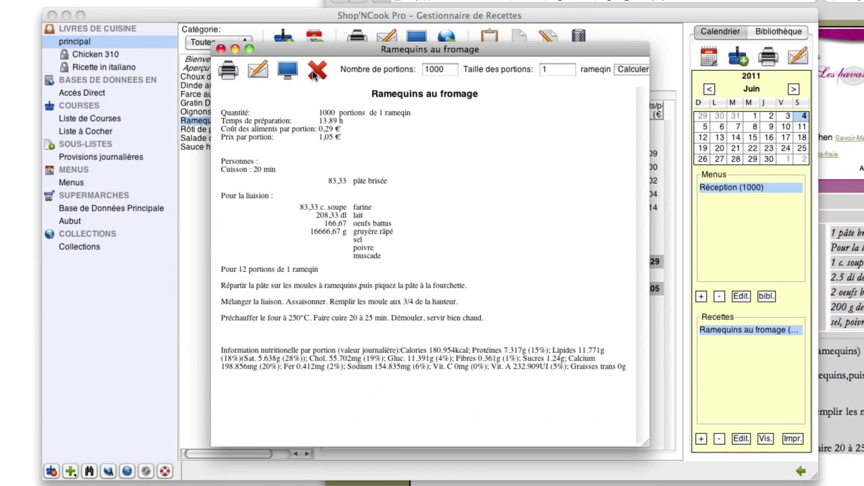
pyautogui.click(316, 72)
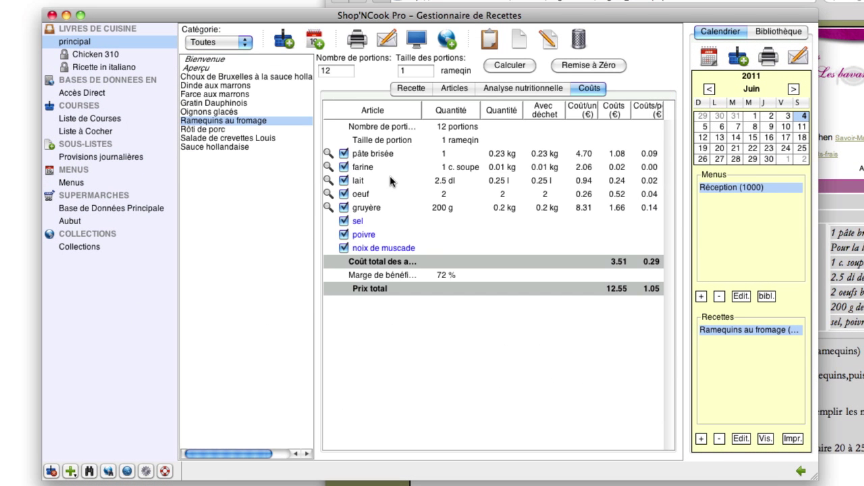
pyautogui.click(240, 139)
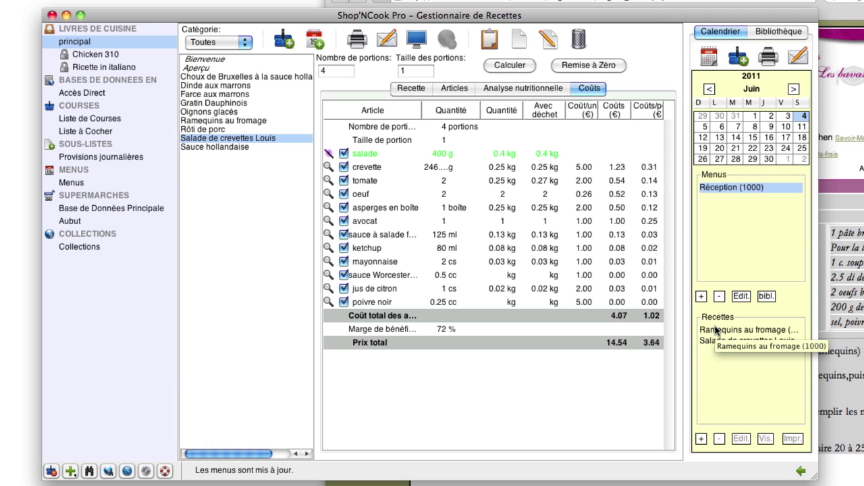
# Step: Open the Réception menu and examine its costs, including the ingredient details of Ramequins au fromage
pyautogui.click(708, 59)
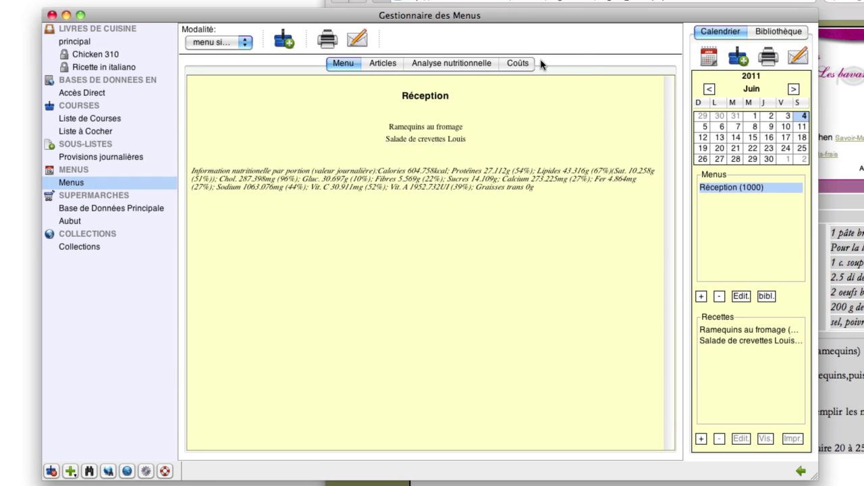
pyautogui.click(518, 63)
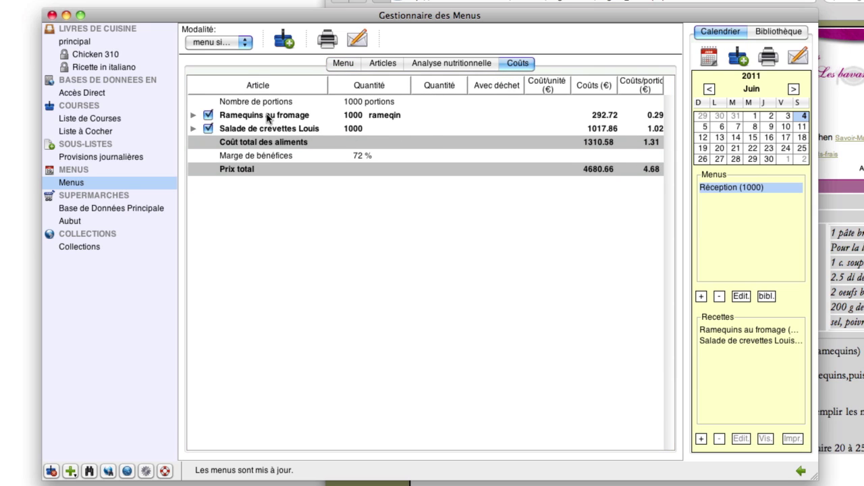
pyautogui.click(193, 115)
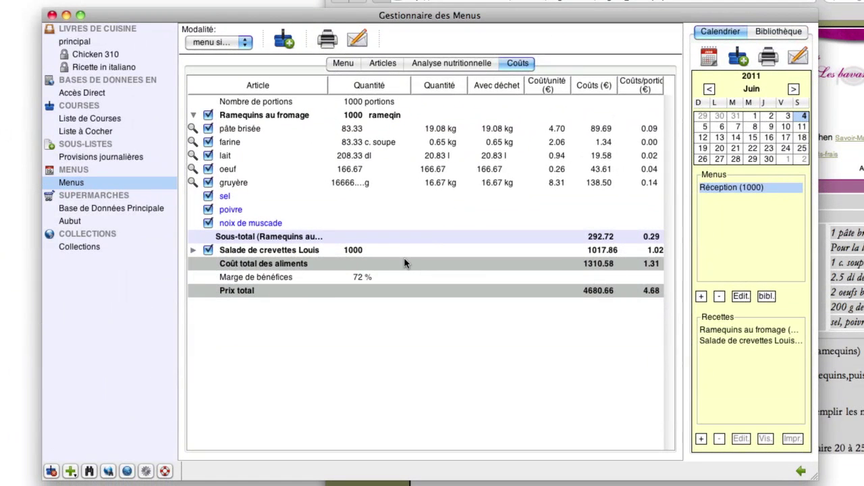
# Step: Review the Réception menu's ingredient list and add the selected ingredients to the shopping list
pyautogui.click(383, 63)
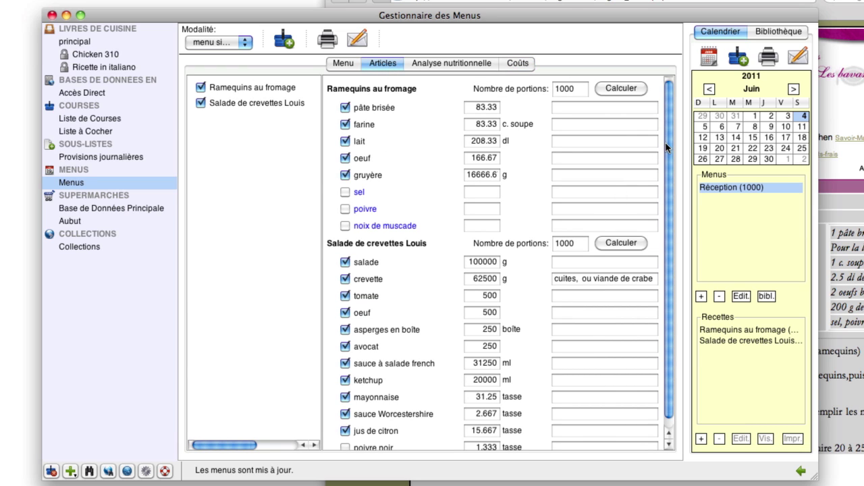
pyautogui.scroll(-1, 668, 148)
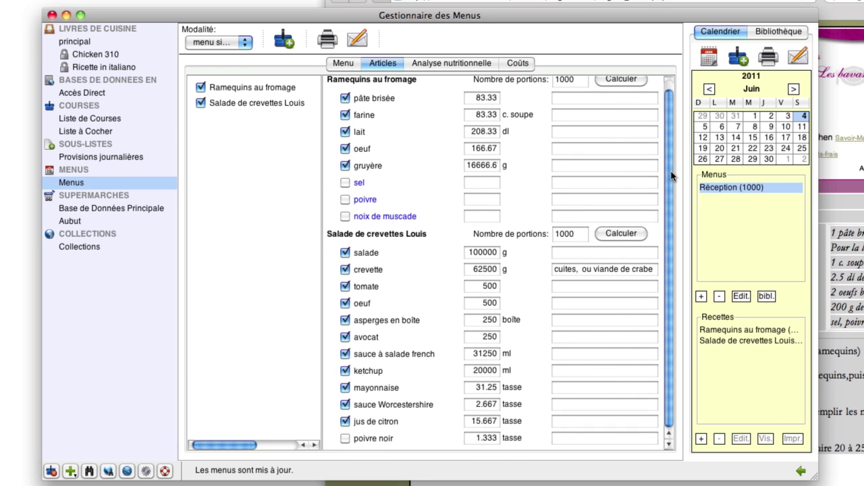
pyautogui.scroll(1, 667, 145)
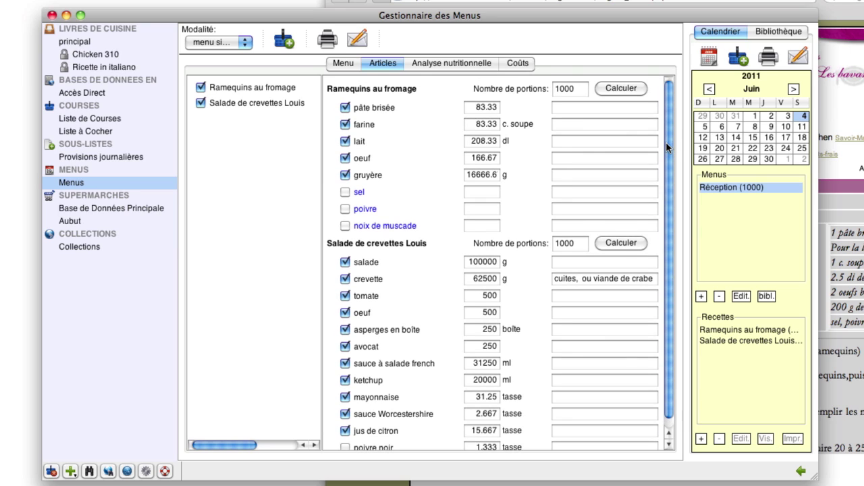
pyautogui.click(282, 41)
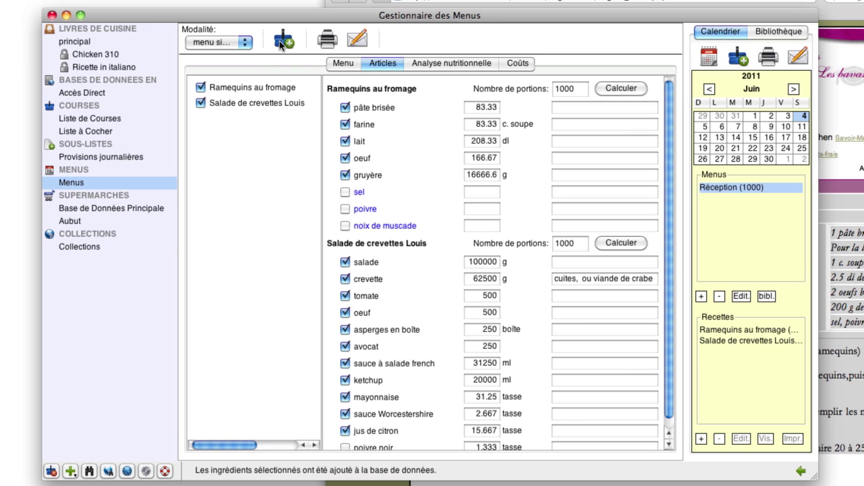
# Step: Assign all items on the shopping list to the supplier Aubut and open the order e-mail for it
pyautogui.click(112, 119)
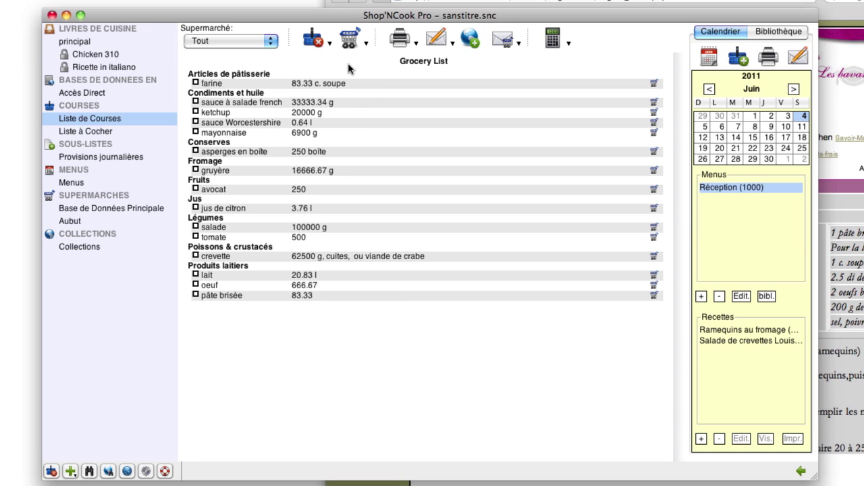
pyautogui.click(366, 43)
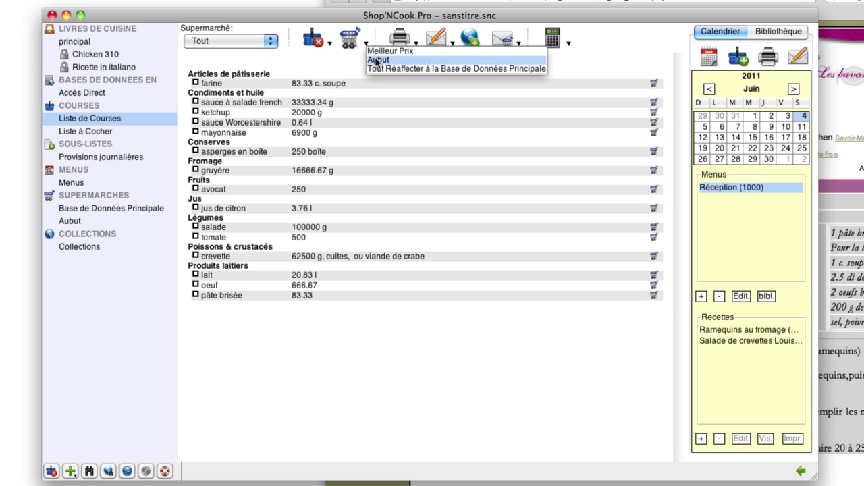
pyautogui.click(376, 60)
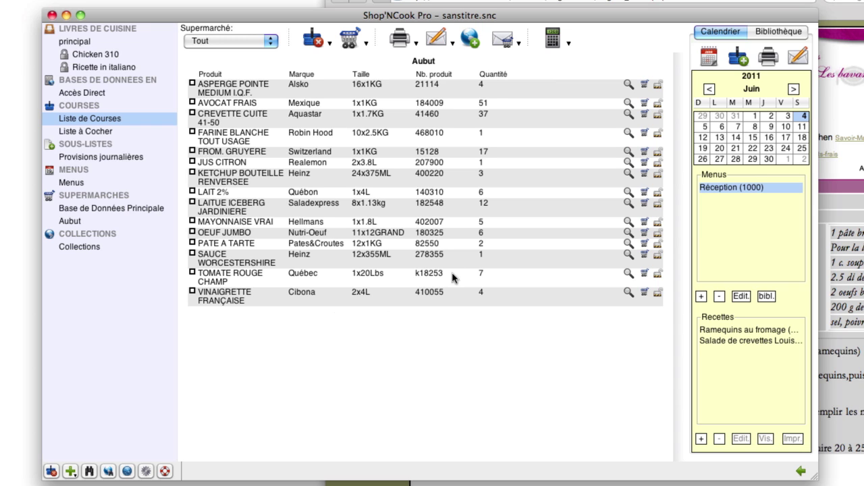
pyautogui.click(502, 40)
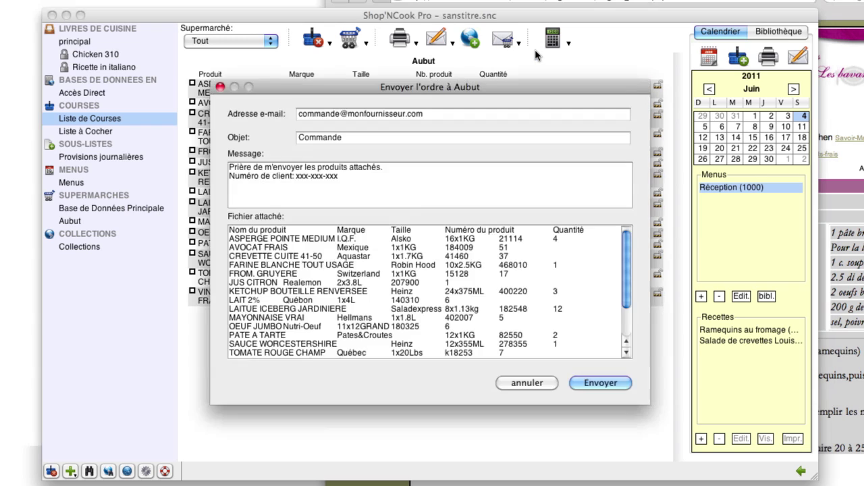